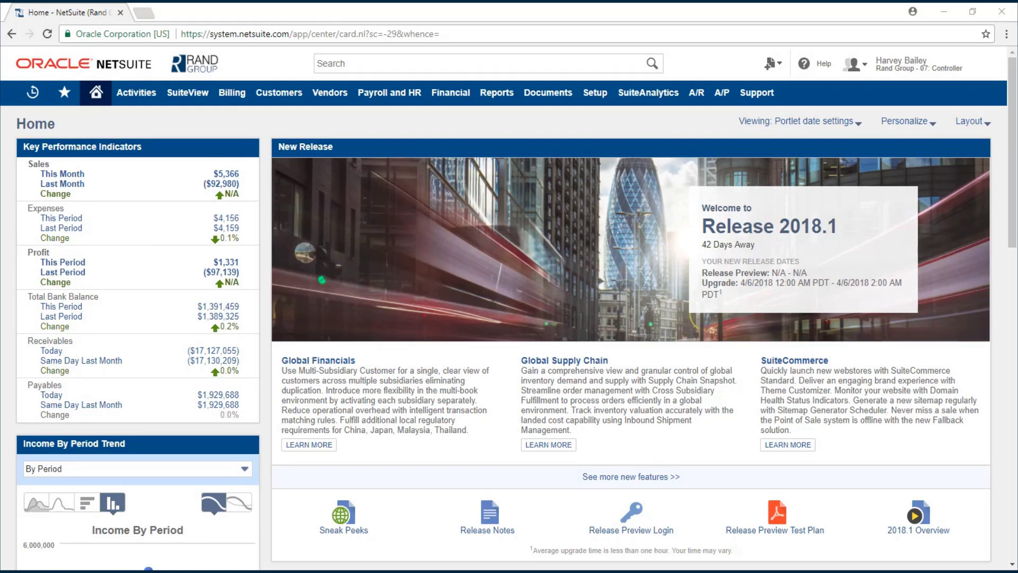
Step: Open the Sep 2017 Period Close Checklist from the accounting periods list under FY 2017
mouse_move(594, 95)
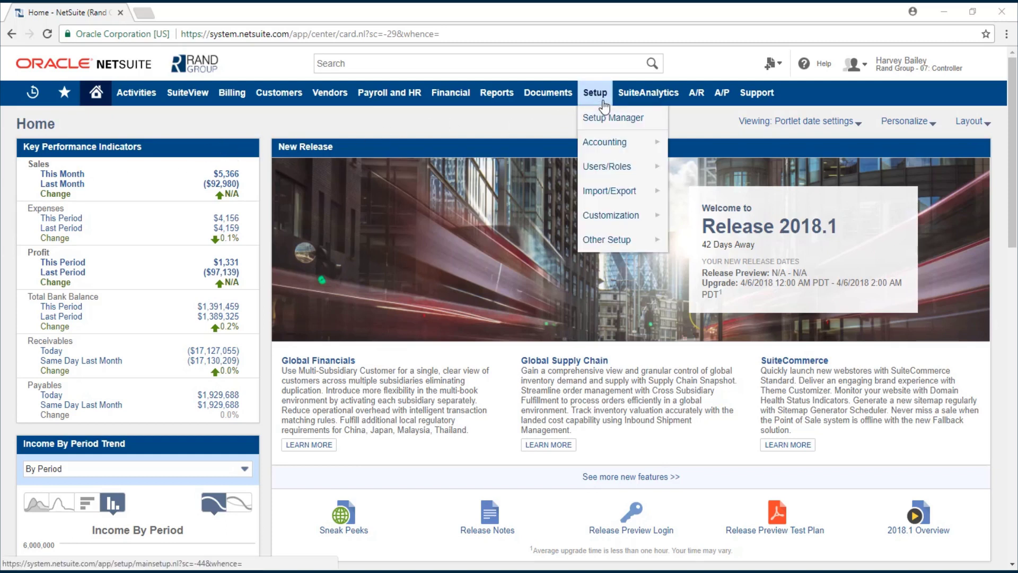
mouse_move(598, 134)
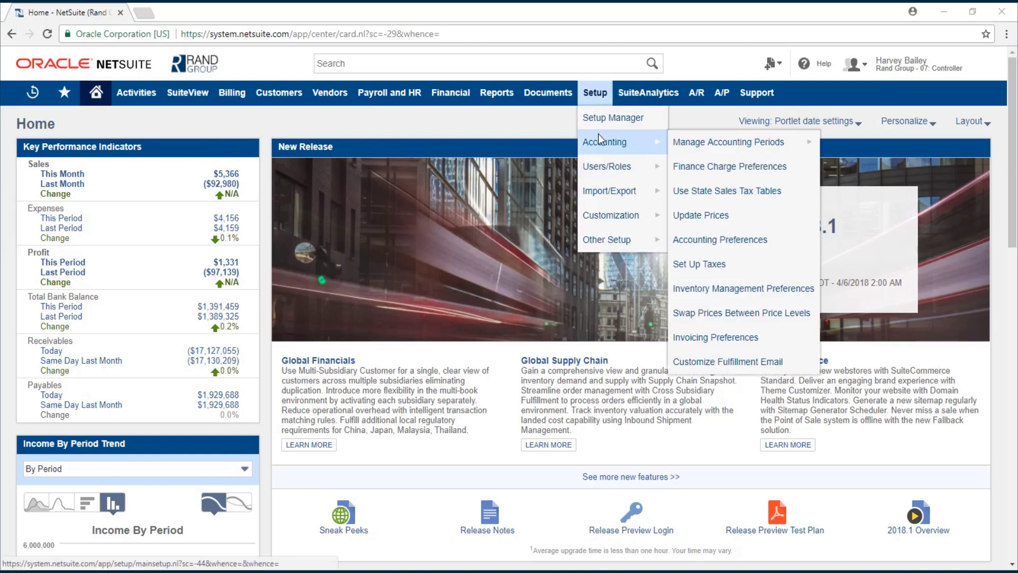
click(710, 152)
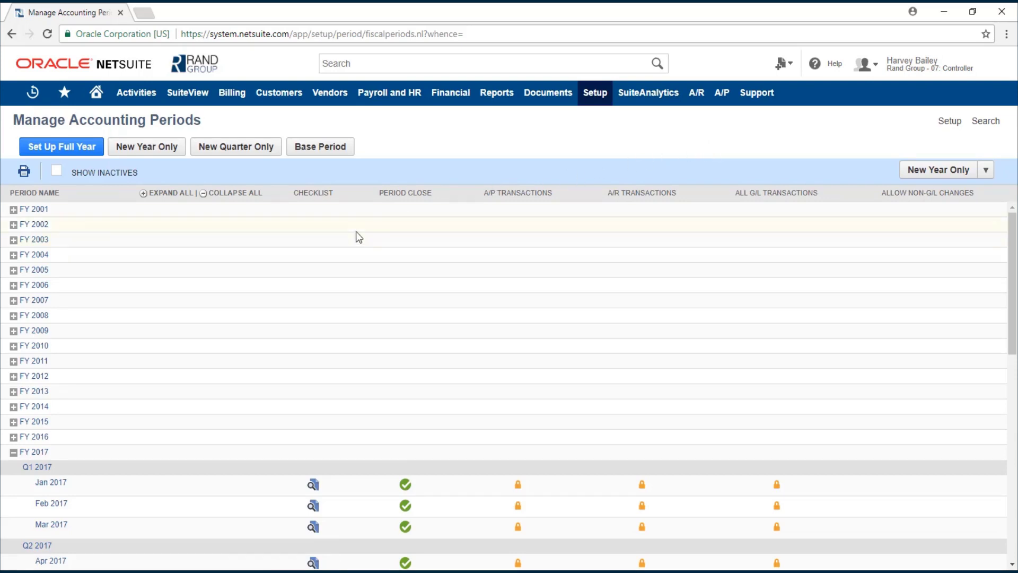
scroll(355, 231, down, 5)
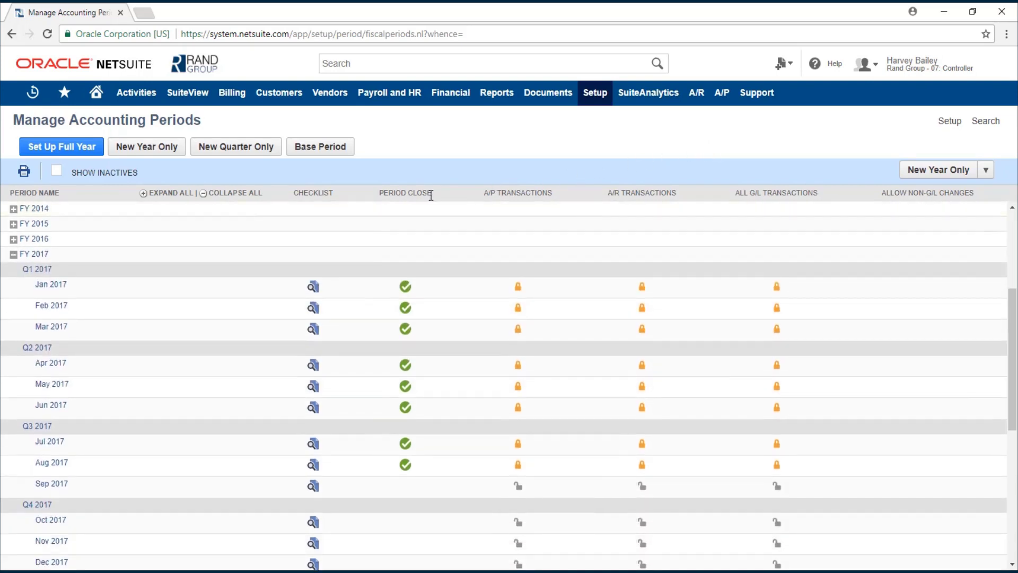
scroll(403, 215, down, 2)
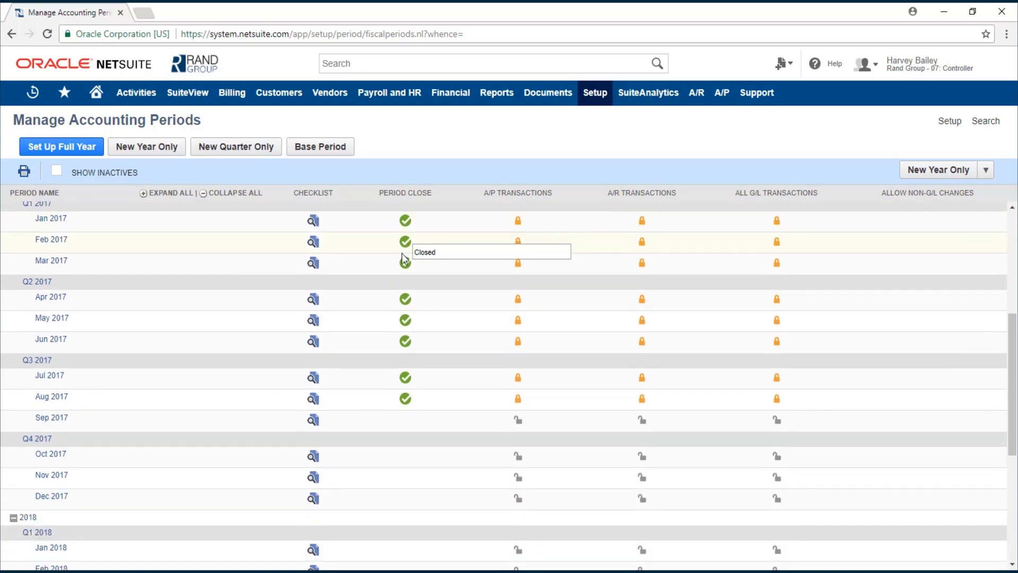
scroll(403, 298, down, 2)
scroll(403, 298, down, 2)
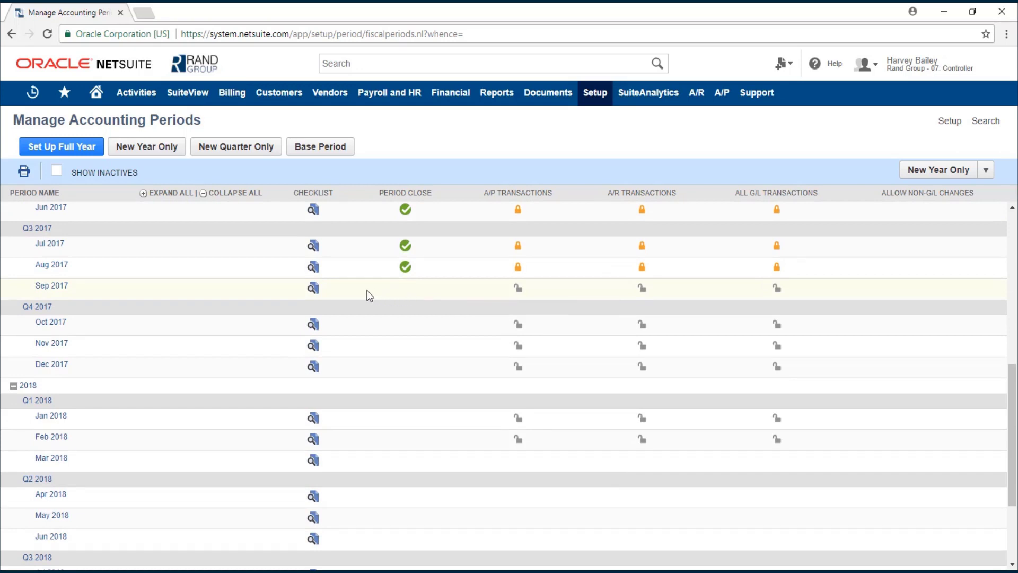
click(314, 288)
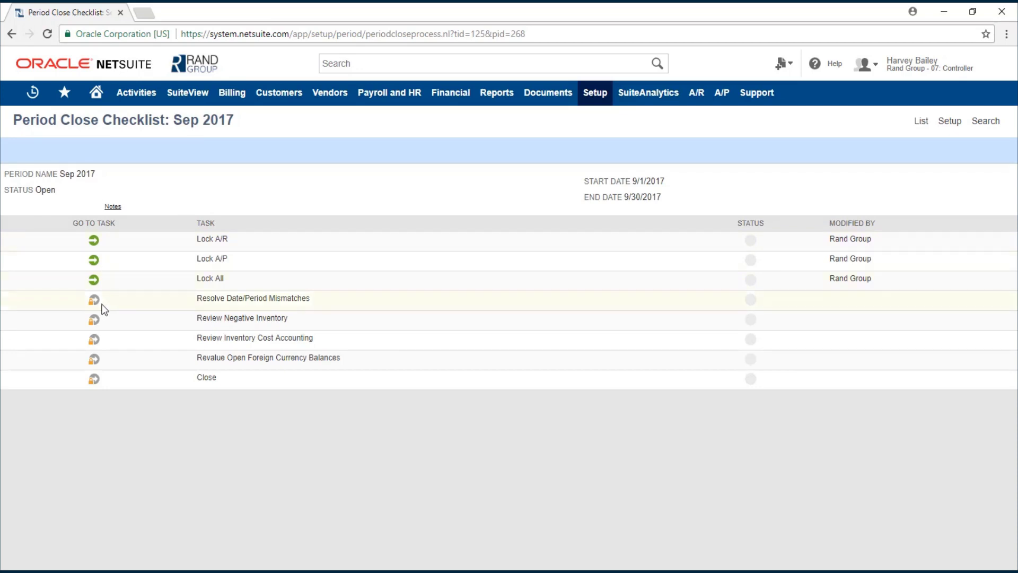
Step: Lock Sep 2017 for A/R, A/P and all transactions via the checklist tasks
mouse_move(98, 303)
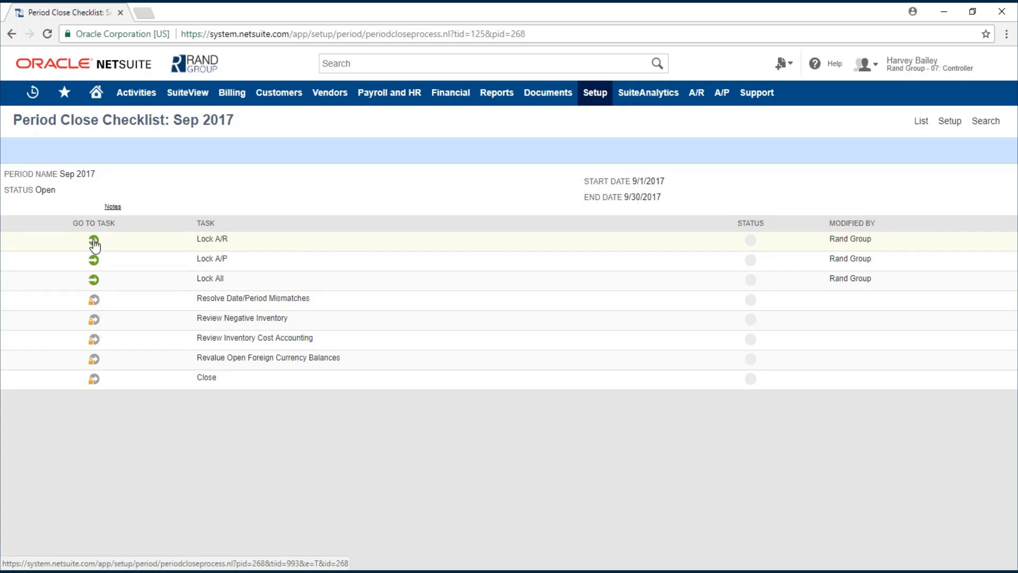
click(94, 245)
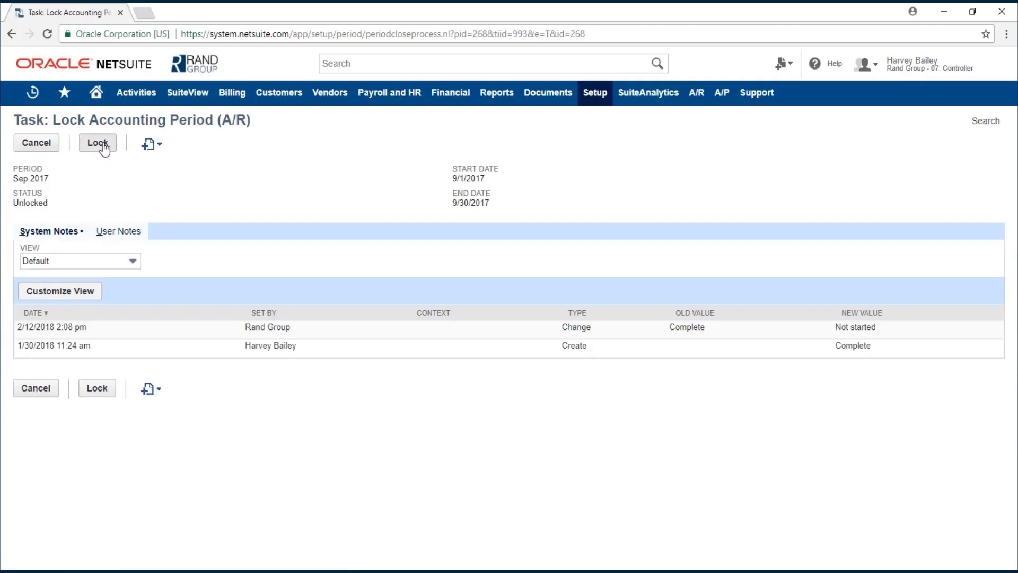
click(104, 149)
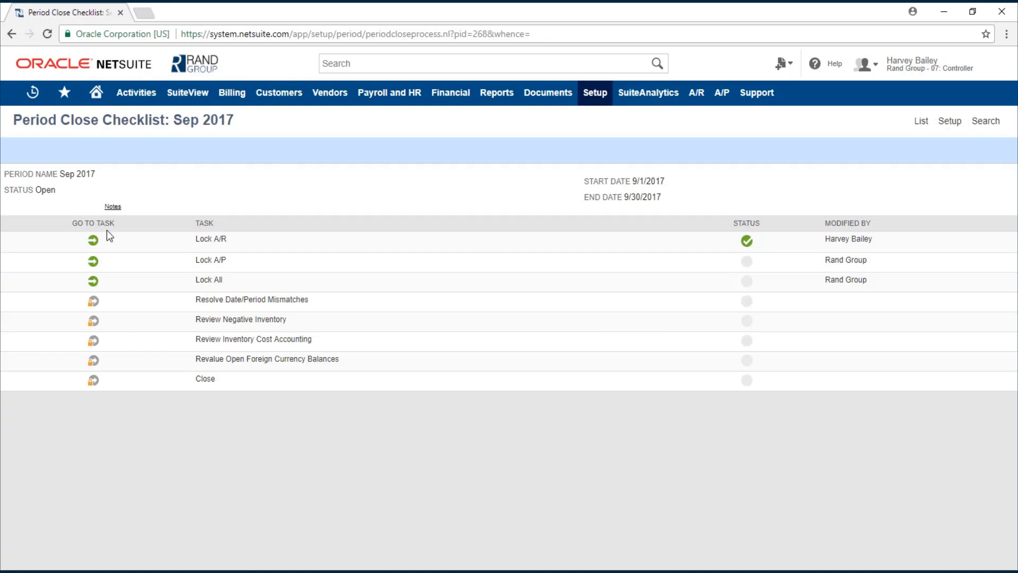
click(94, 262)
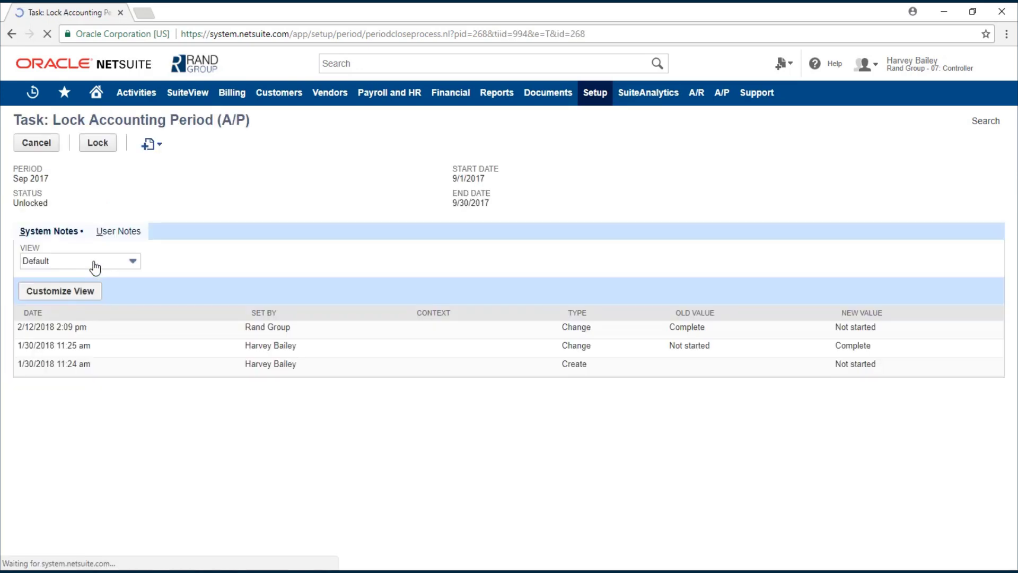
click(104, 147)
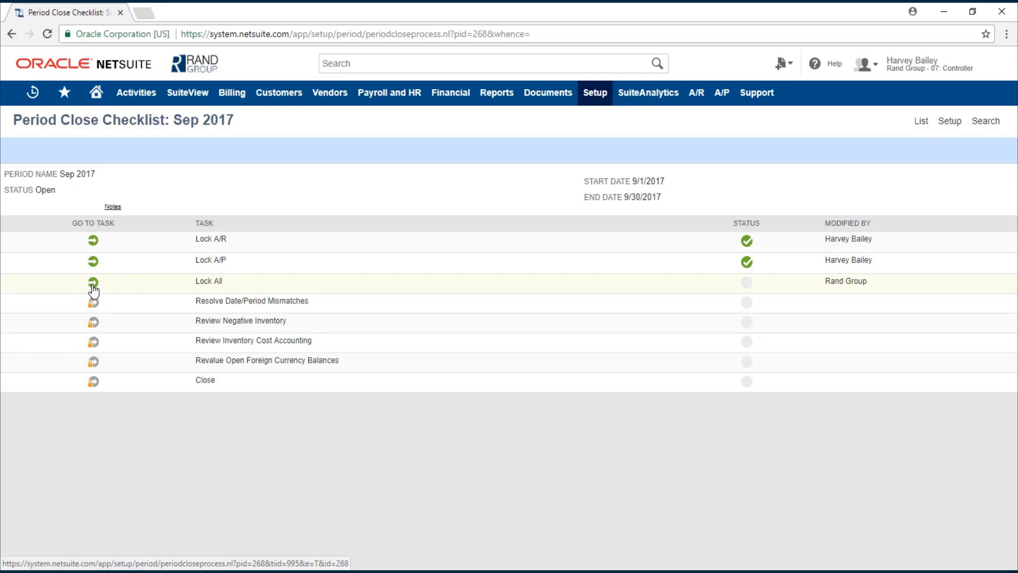
click(92, 286)
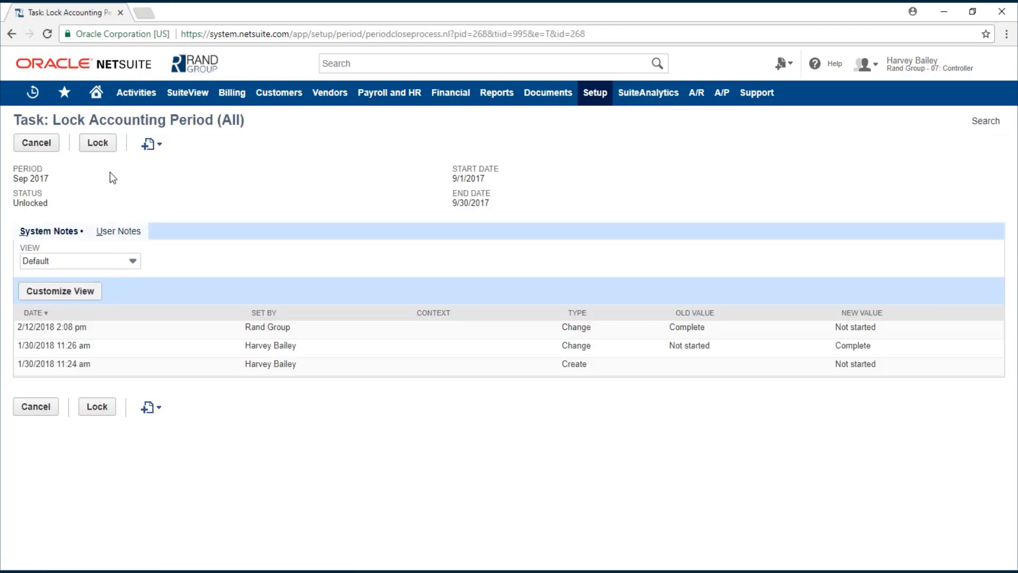
click(104, 149)
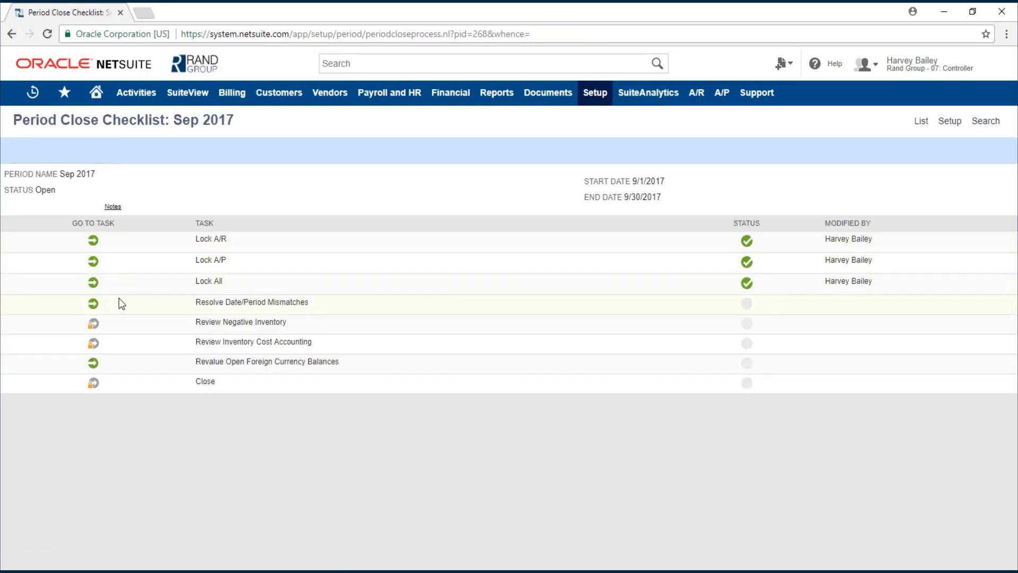
Step: Check Sep 2017 for date/period mismatches, find none, and mark that task complete
click(93, 304)
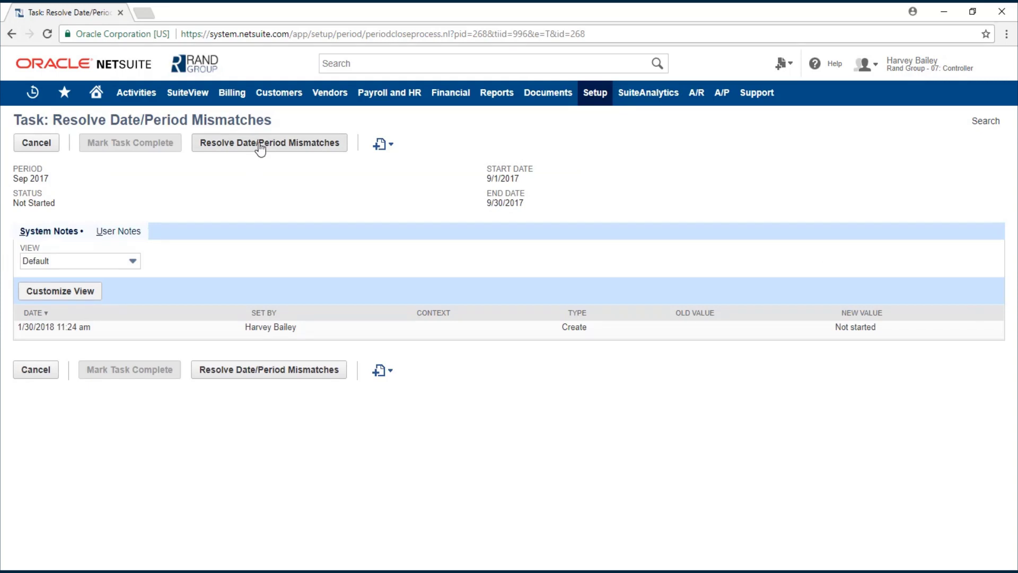
click(262, 144)
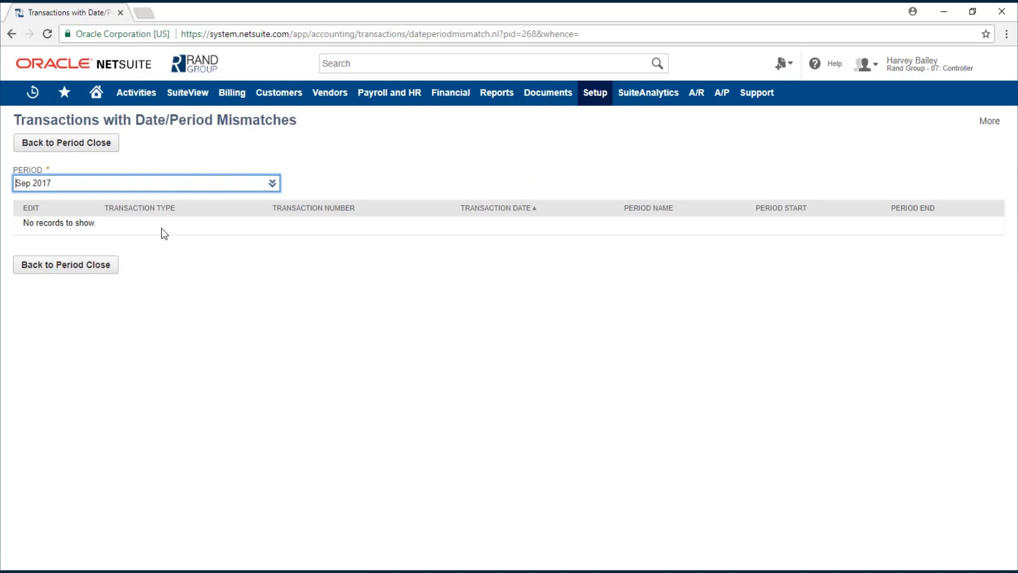
click(96, 150)
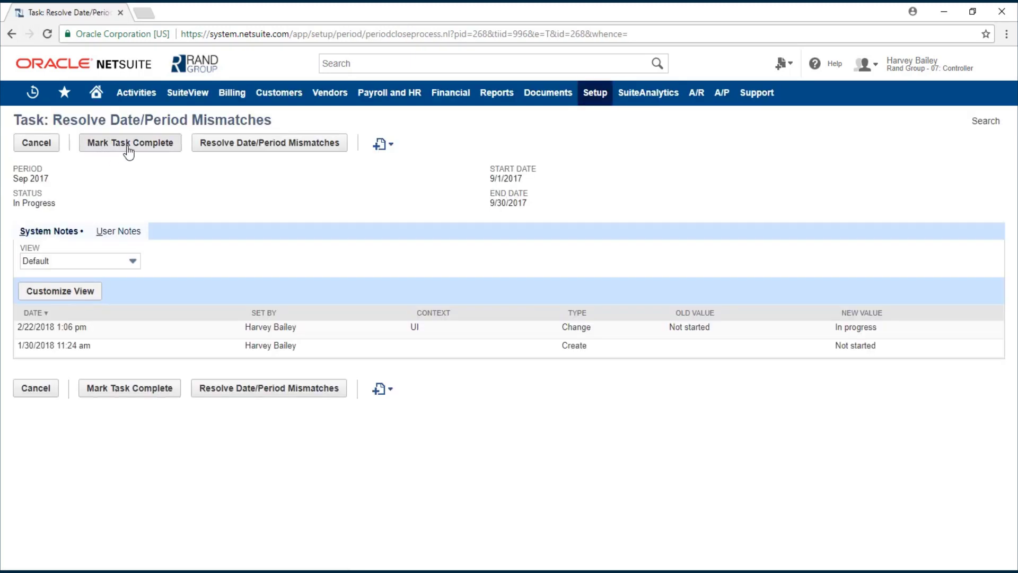
click(128, 151)
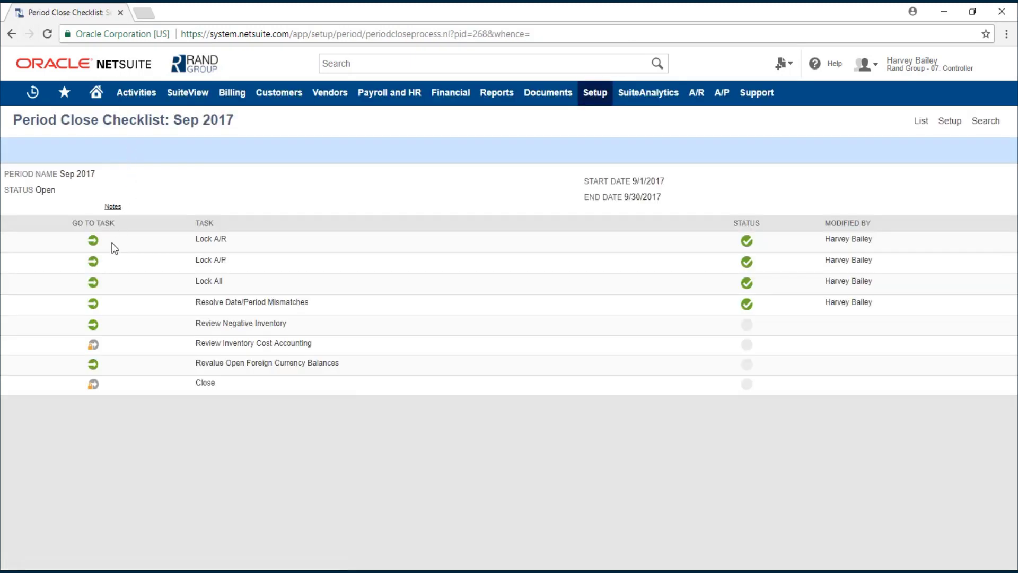
Step: Review the negative inventory report and mark the Review Negative Inventory task complete
click(94, 325)
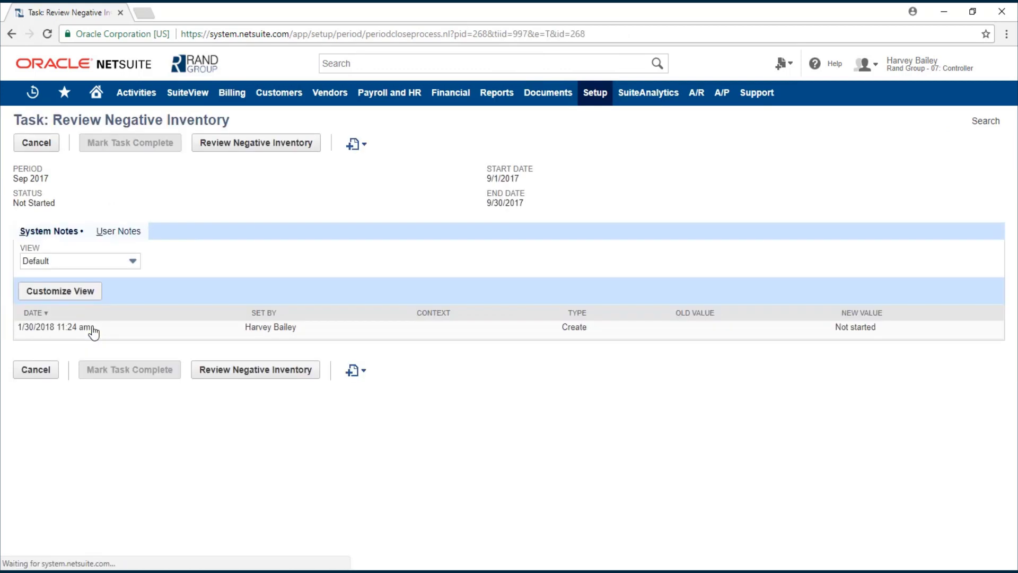
click(264, 150)
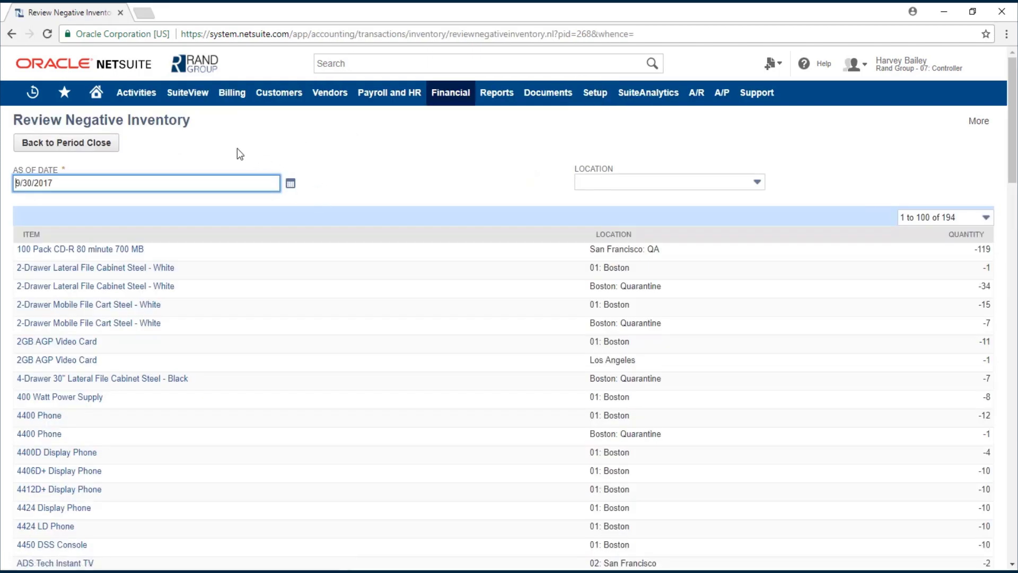
click(91, 152)
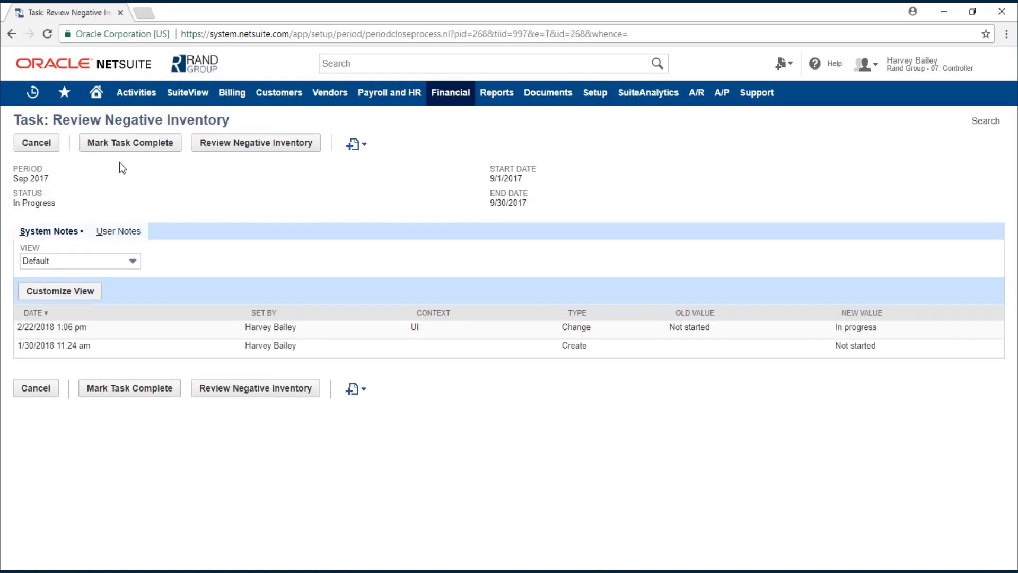
click(129, 149)
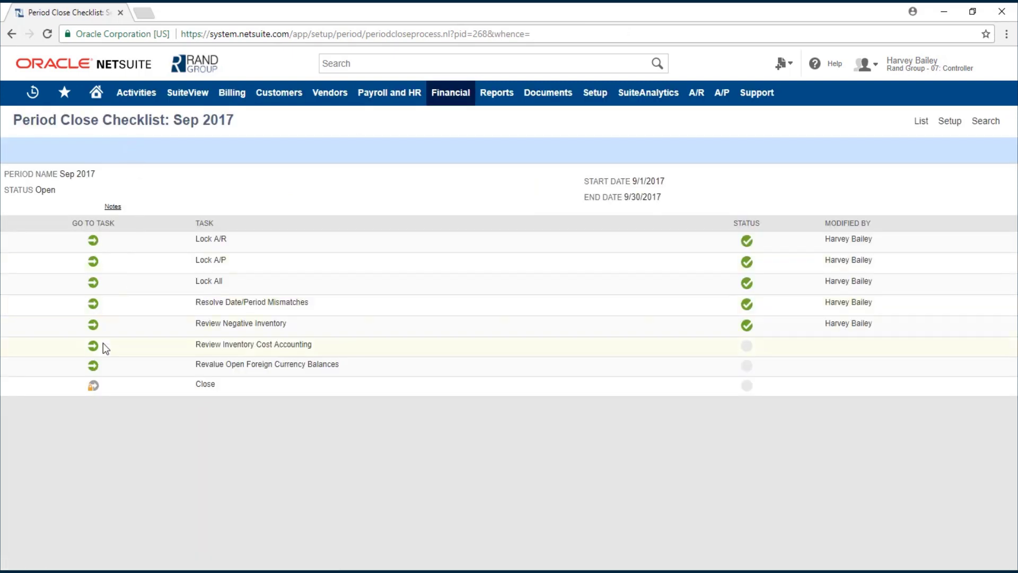
Step: Check the inventory cost calculation status and mark Review Inventory Cost Accounting complete
click(93, 346)
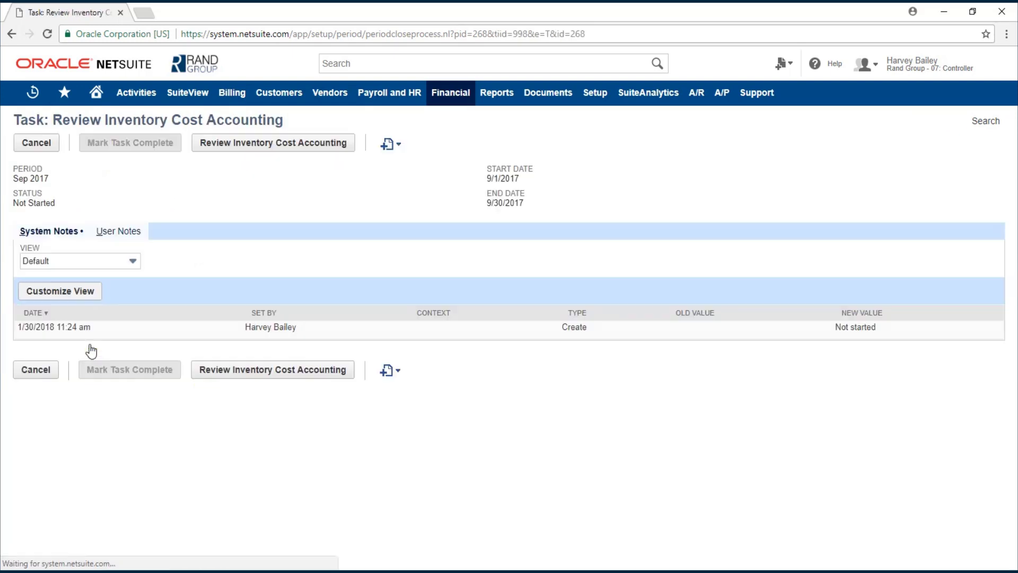
click(255, 150)
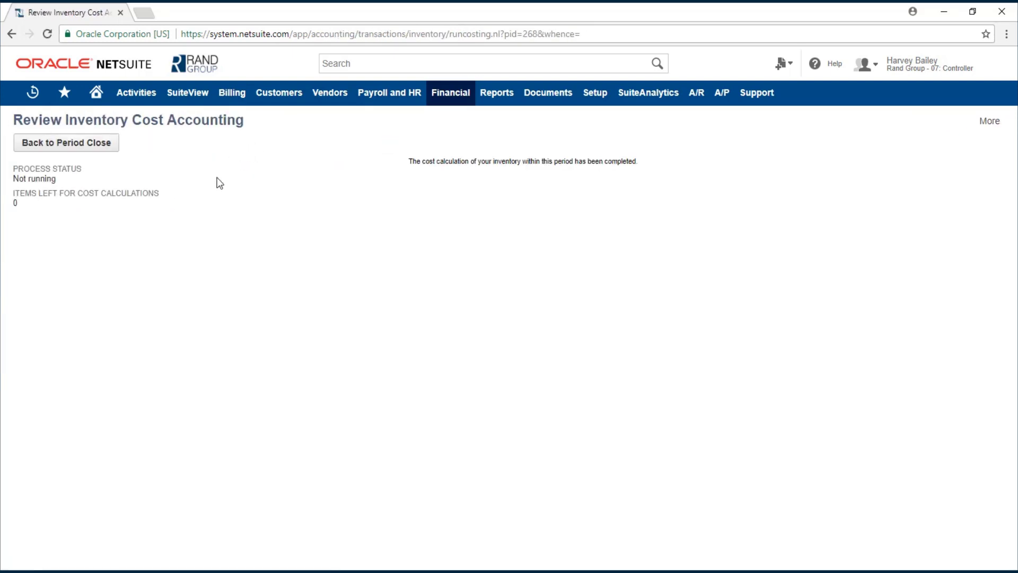
click(100, 152)
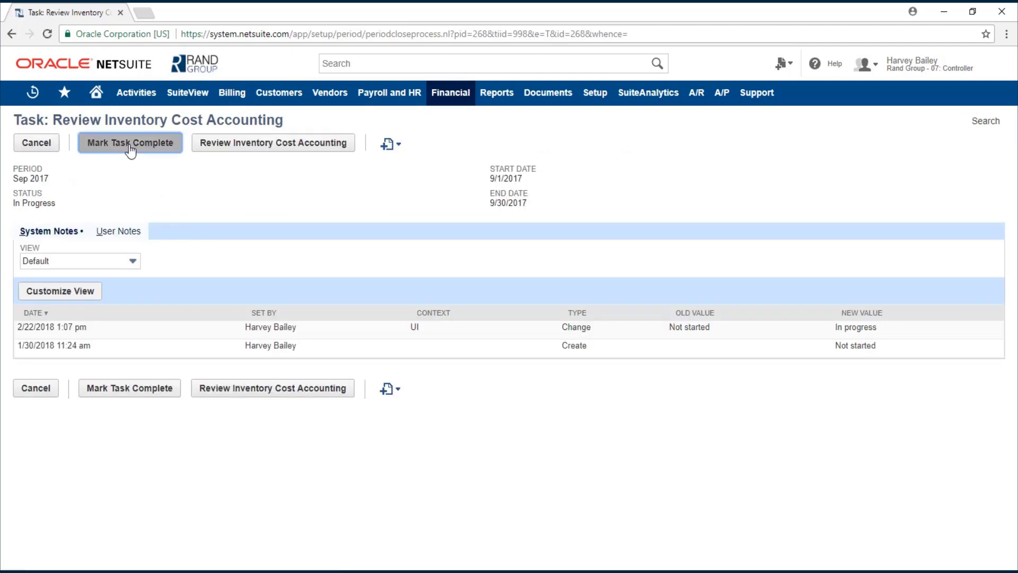
click(130, 150)
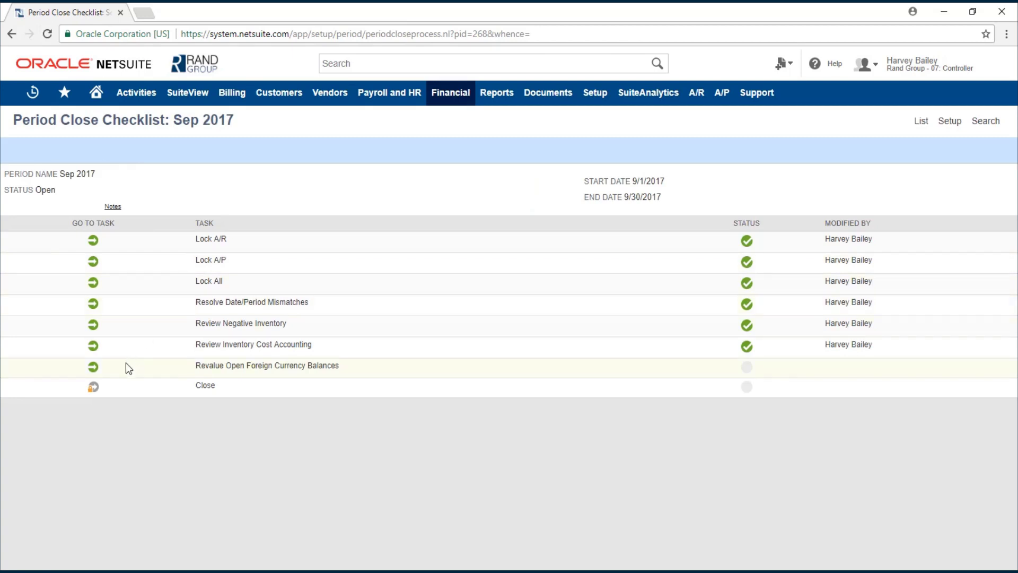
Step: View the month-end currency revaluation form without saving, then mark the revaluation task complete
click(93, 367)
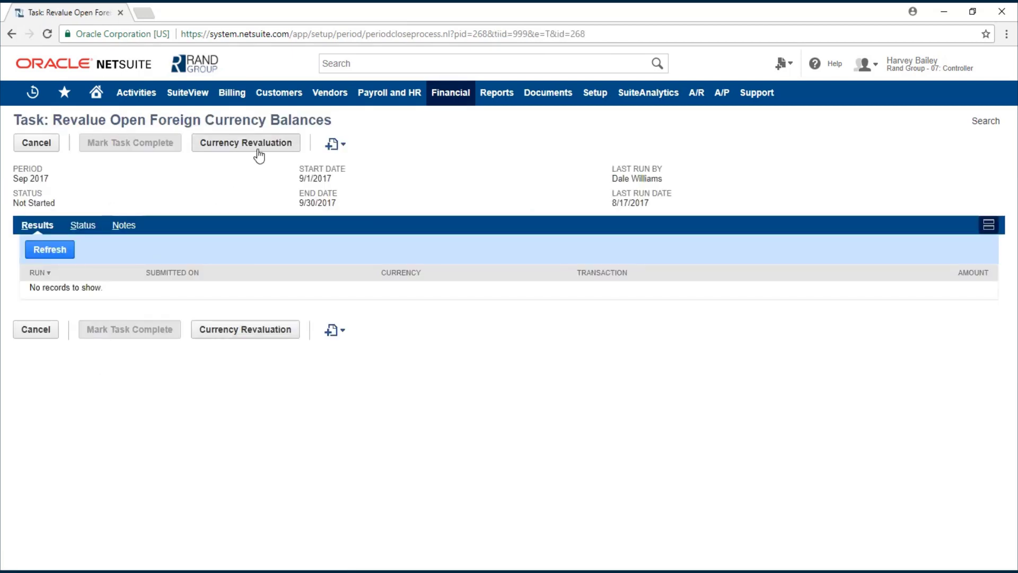
click(259, 152)
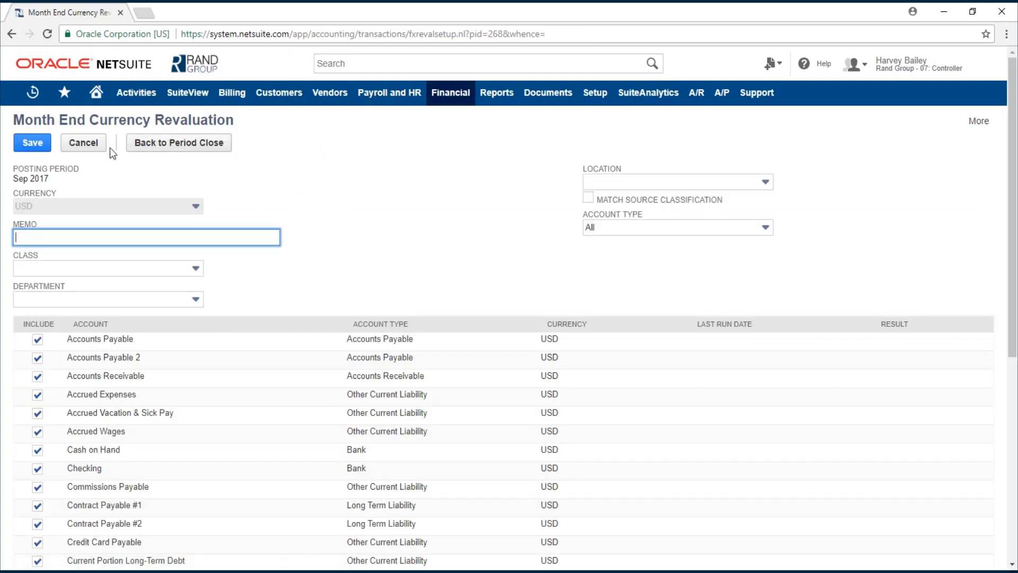
click(152, 149)
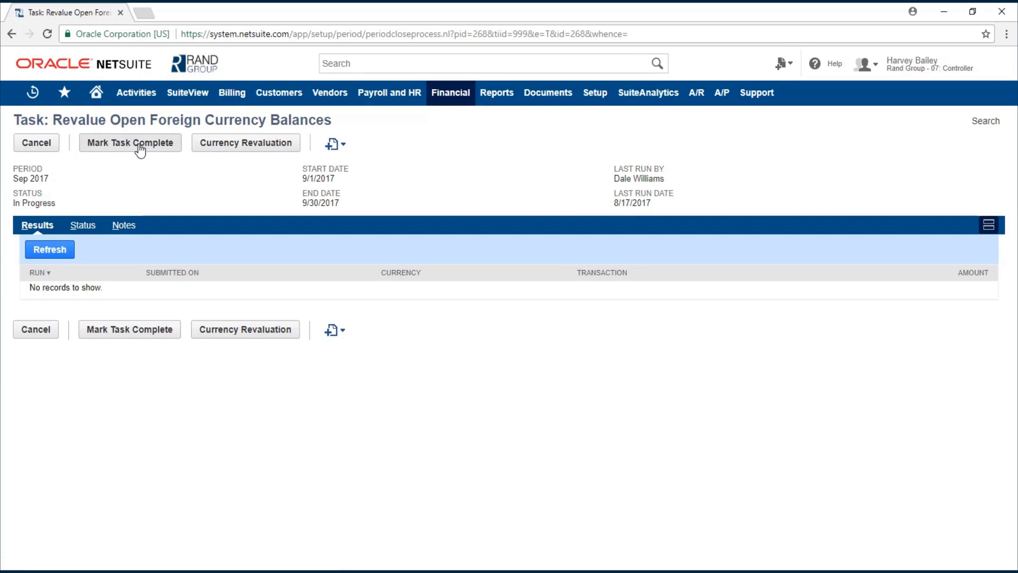
click(141, 148)
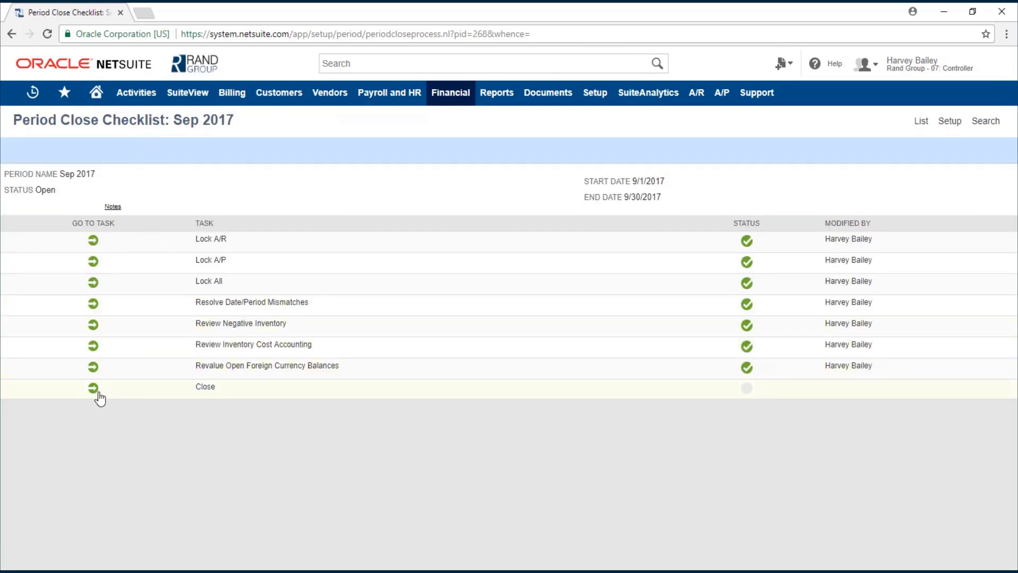
Step: Close the Sep 2017 accounting period from its Close task
click(98, 393)
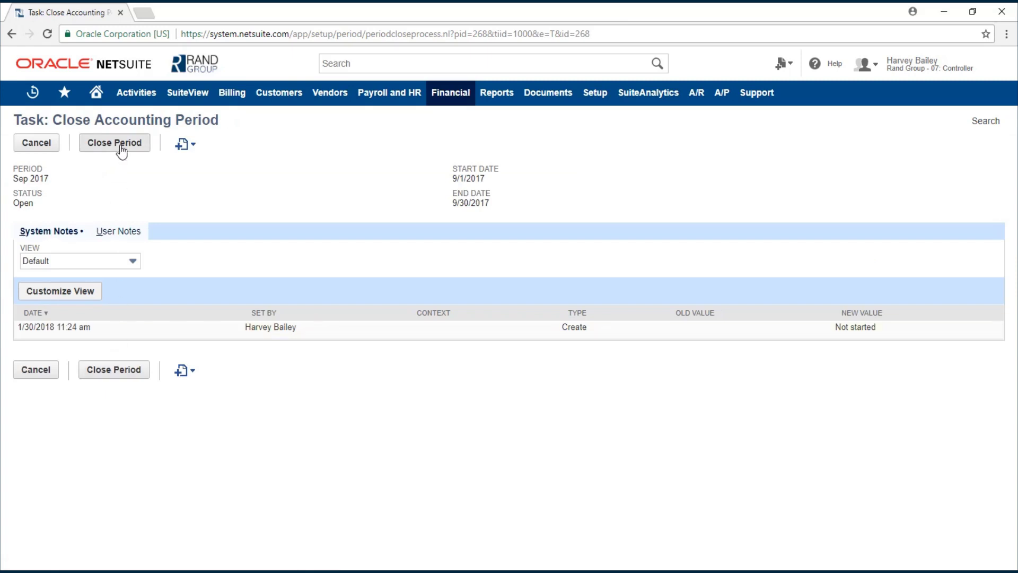
click(121, 150)
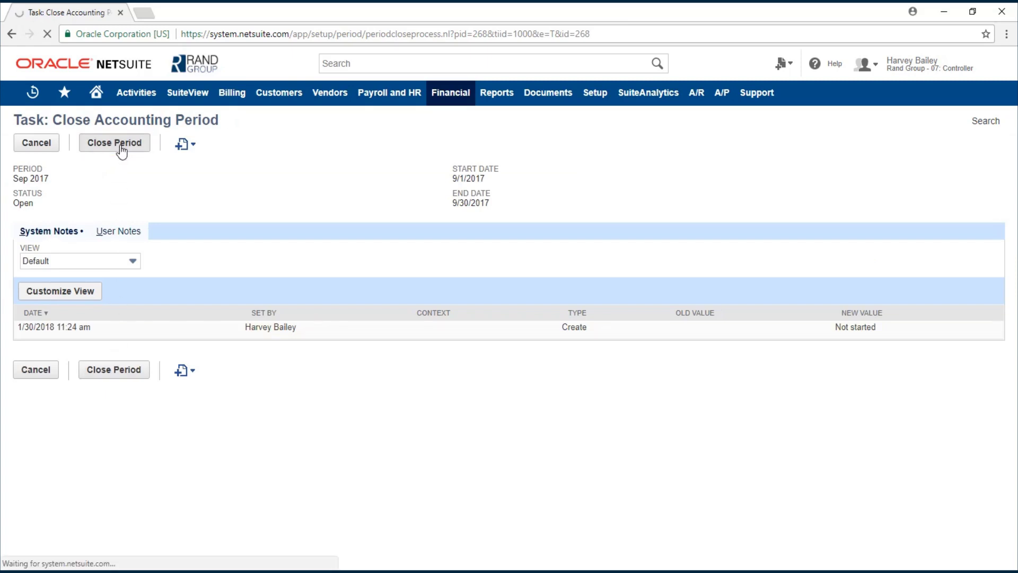